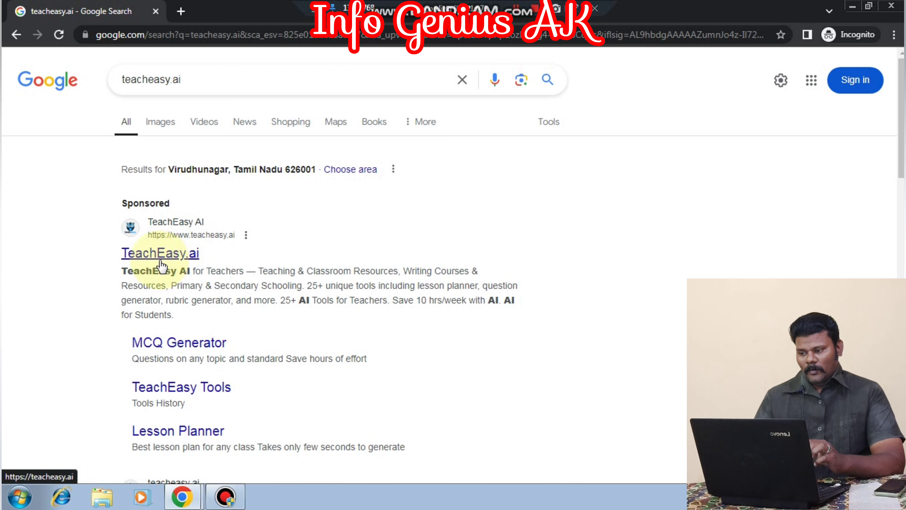
# Step: Open the TeachEasy.ai website and scroll through its teacher tool cards
pyautogui.click(164, 256)
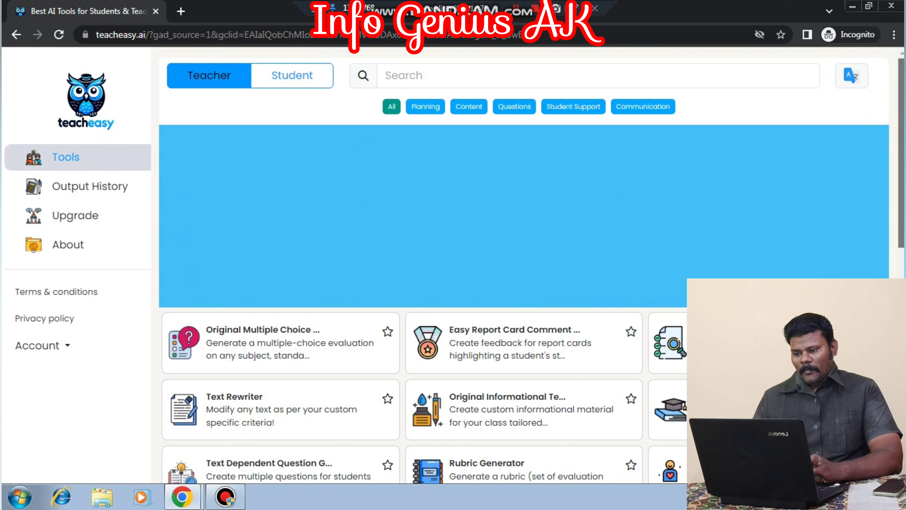
pyautogui.scroll(-2, 886, 118)
pyautogui.scroll(-5, 524, 265)
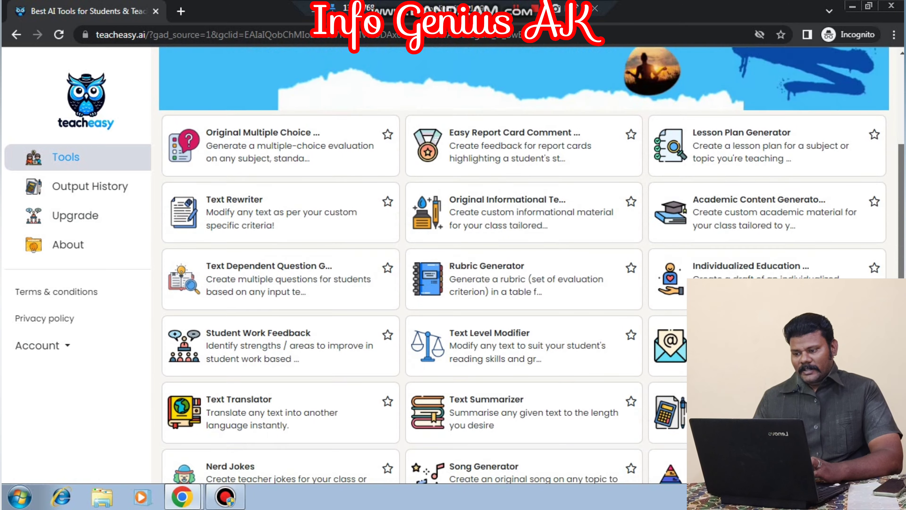
pyautogui.scroll(-4, 523, 265)
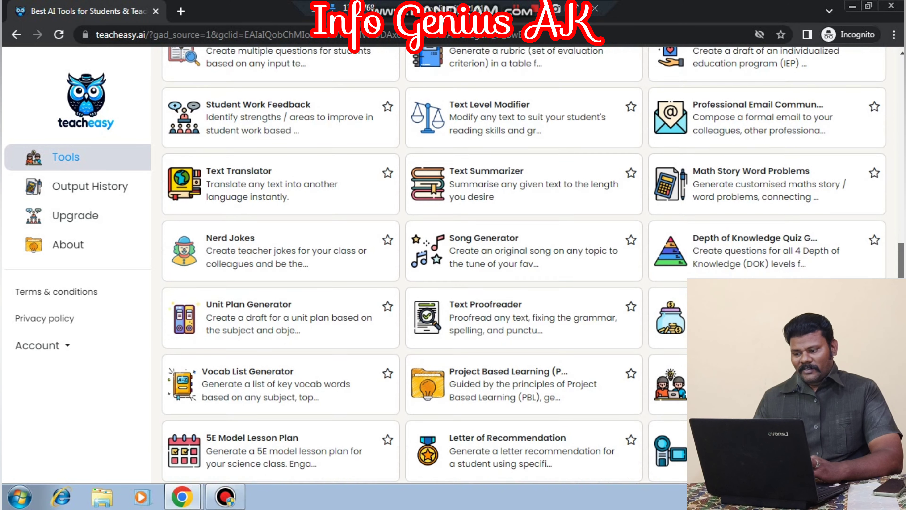
pyautogui.scroll(6, 524, 265)
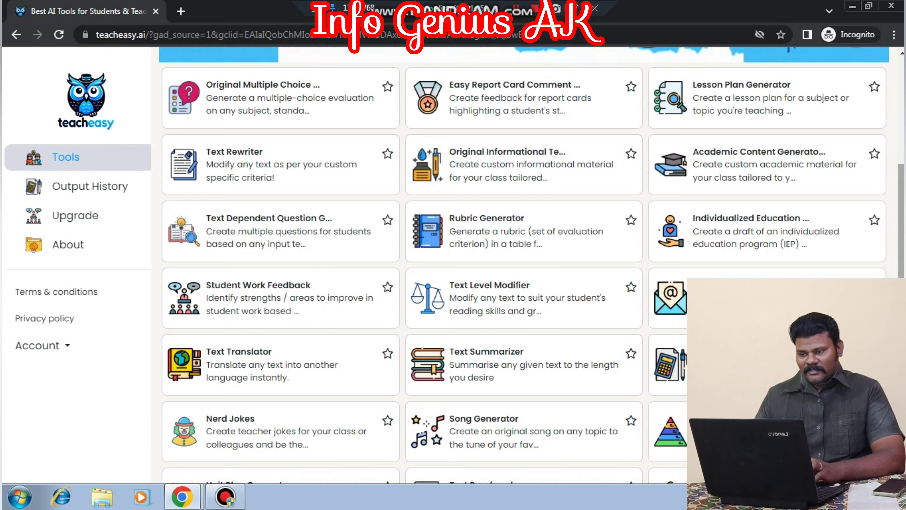
pyautogui.scroll(3, 524, 265)
pyautogui.scroll(-5, 524, 266)
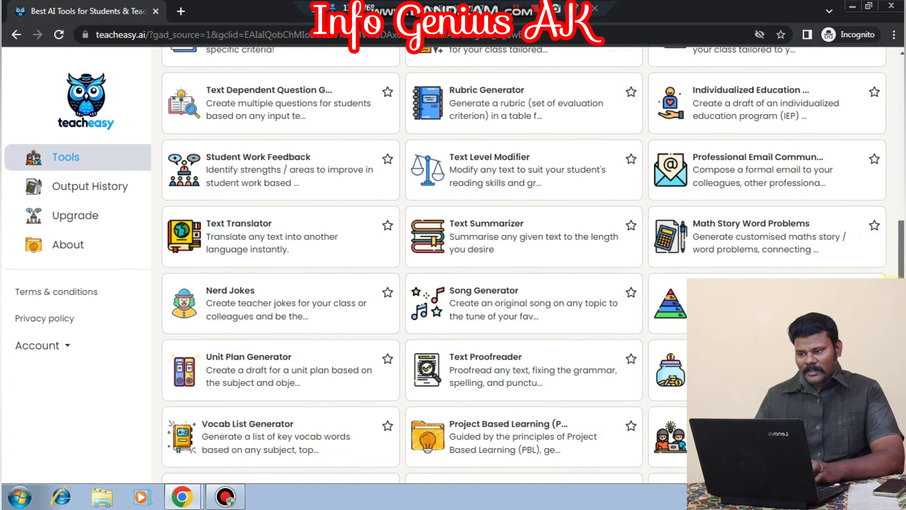
pyautogui.scroll(-3, 523, 265)
pyautogui.scroll(7, 524, 265)
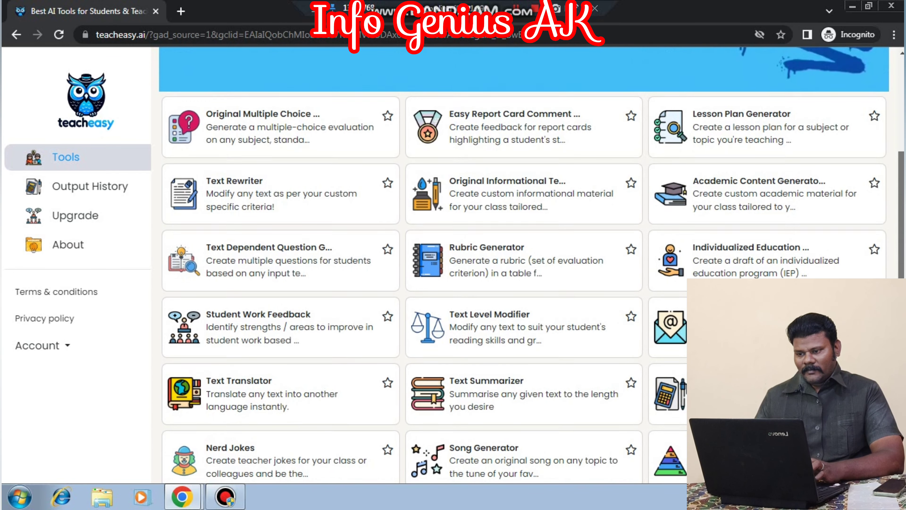
pyautogui.scroll(6, 523, 266)
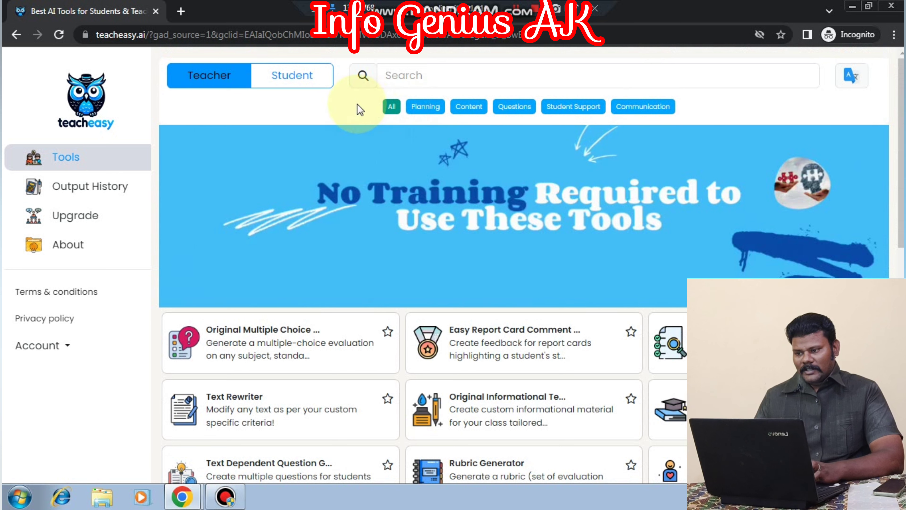
# Step: Switch the catalogue to the Student tools and then back to the Teacher tools
pyautogui.click(311, 89)
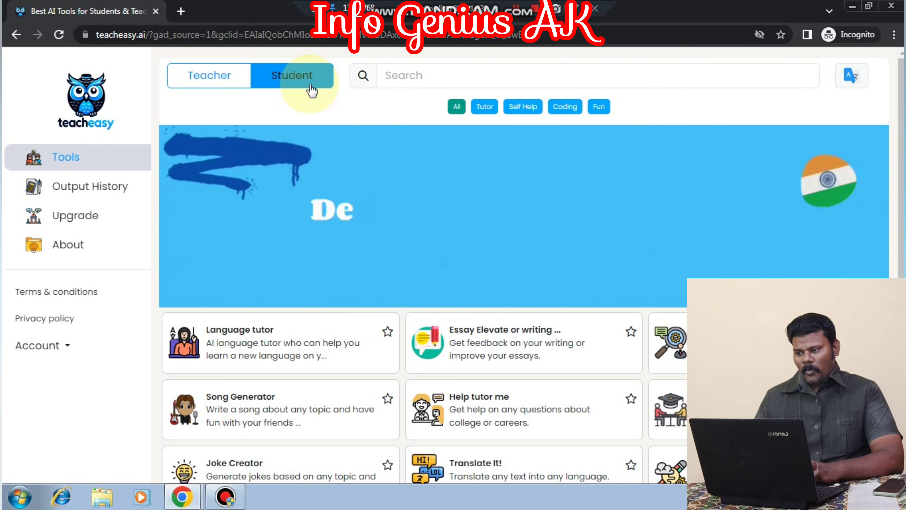
pyautogui.click(225, 80)
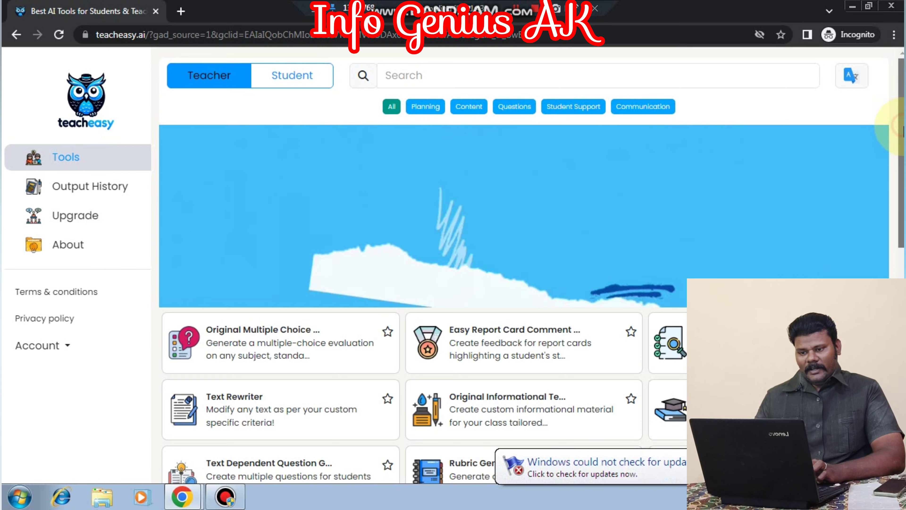
pyautogui.scroll(-1, 524, 271)
pyautogui.scroll(1, 524, 271)
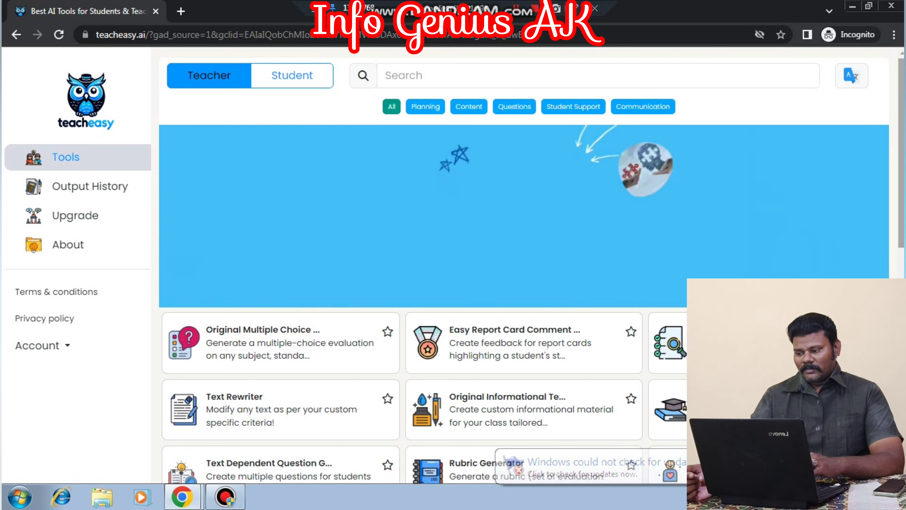
# Step: Sign in to TeachEasy with Google, entering the account e-mail and password
pyautogui.click(57, 360)
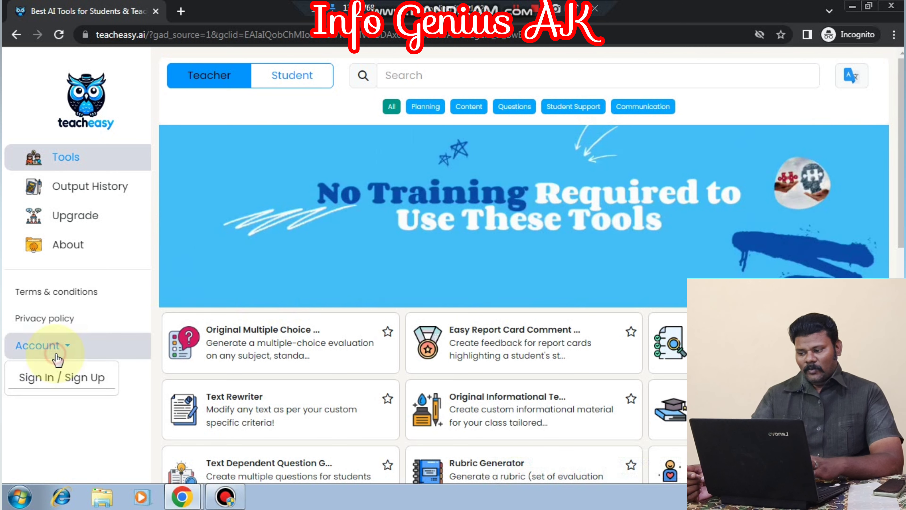
pyautogui.click(39, 377)
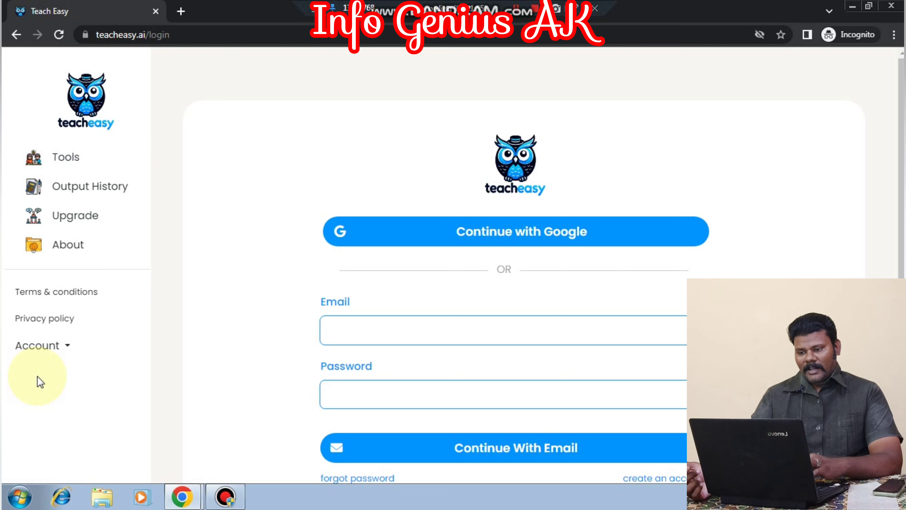
pyautogui.click(495, 235)
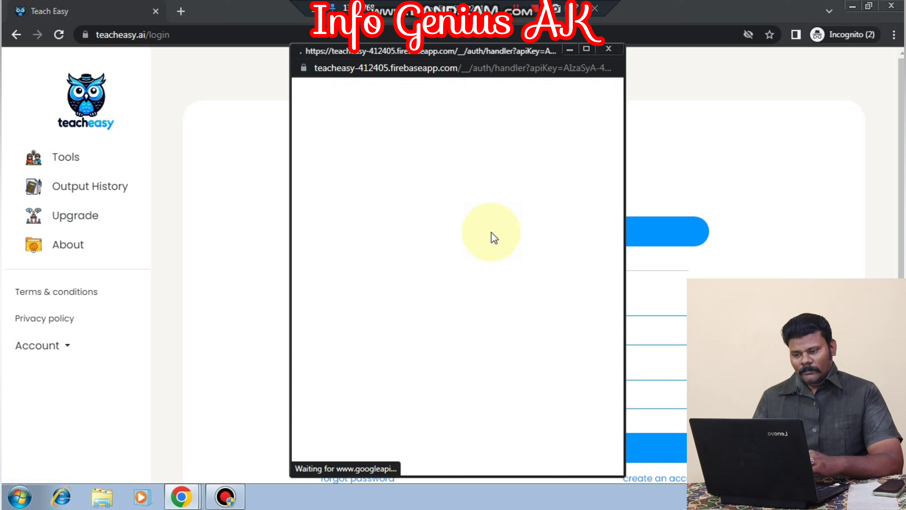
pyautogui.click(485, 241)
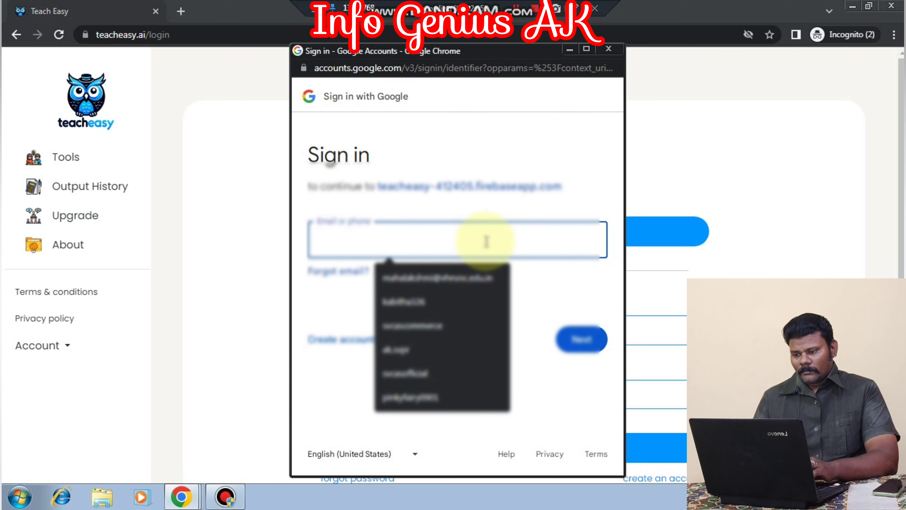
pyautogui.write('ak.supr')
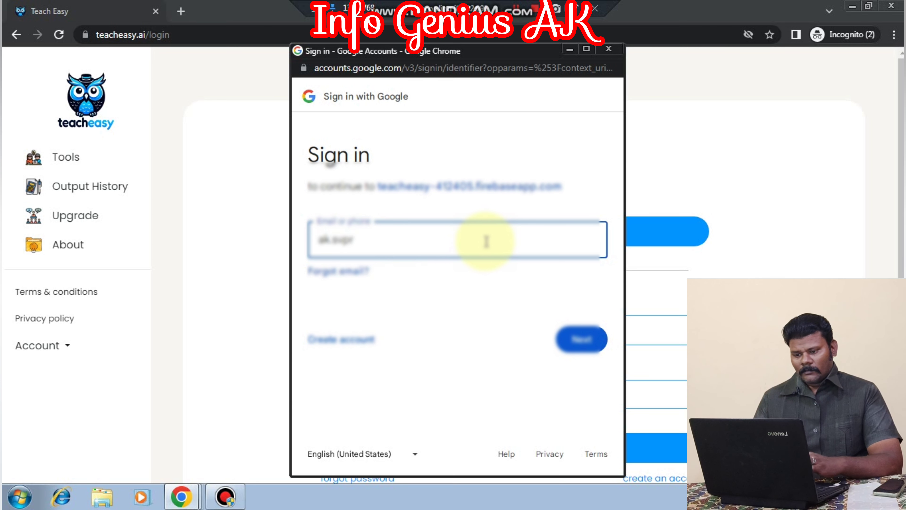
pyautogui.click(568, 345)
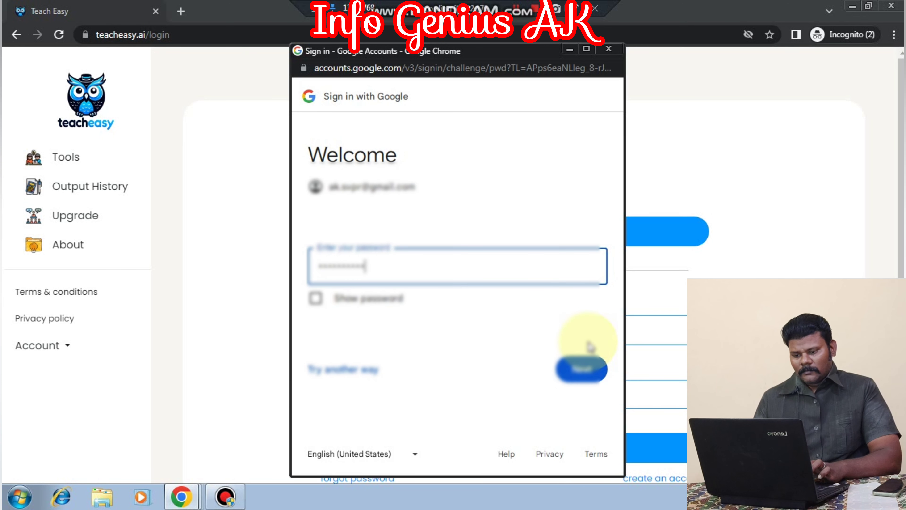
pyautogui.click(593, 366)
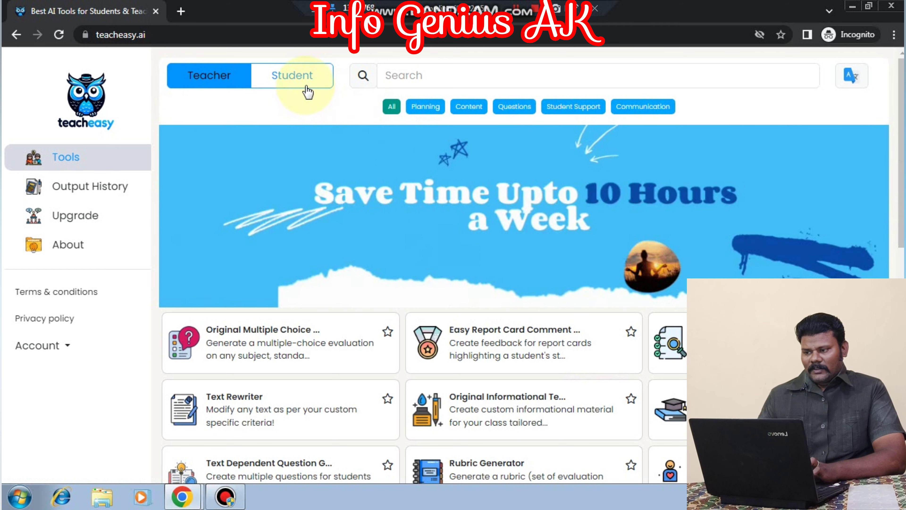
pyautogui.click(307, 77)
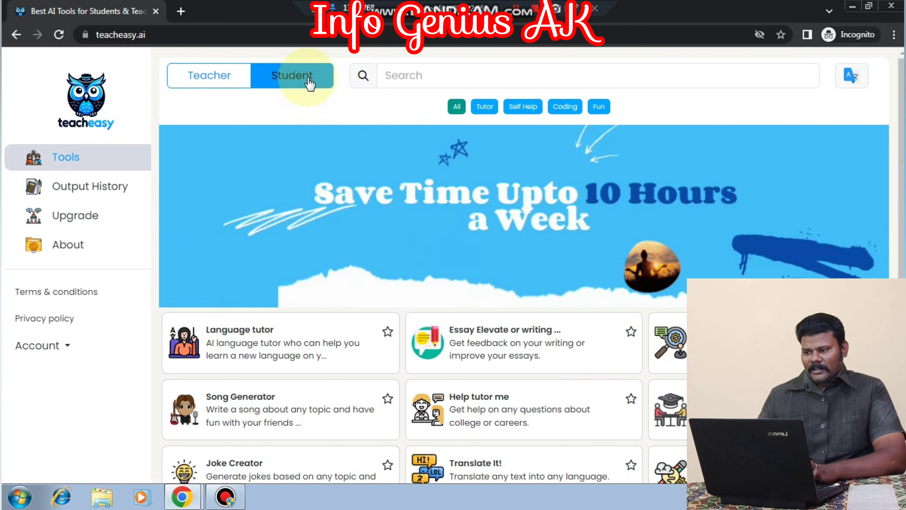
pyautogui.click(223, 76)
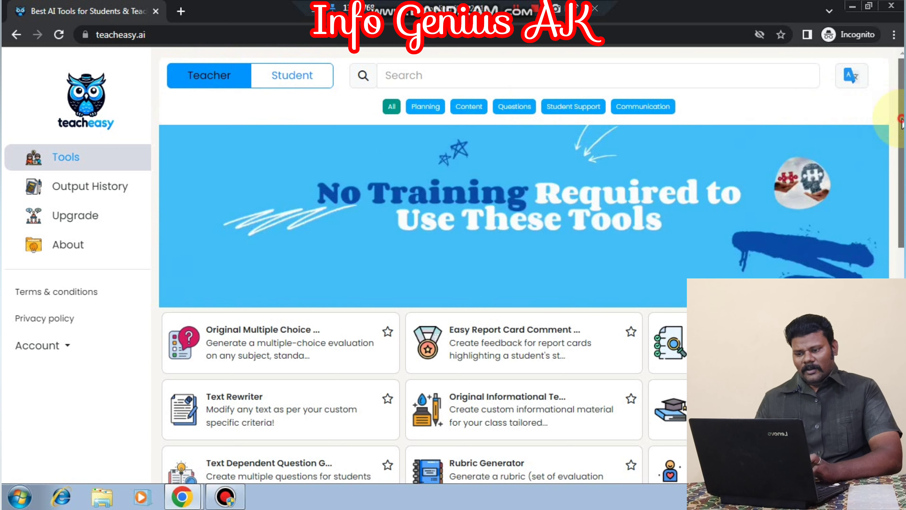
pyautogui.scroll(-2, 901, 123)
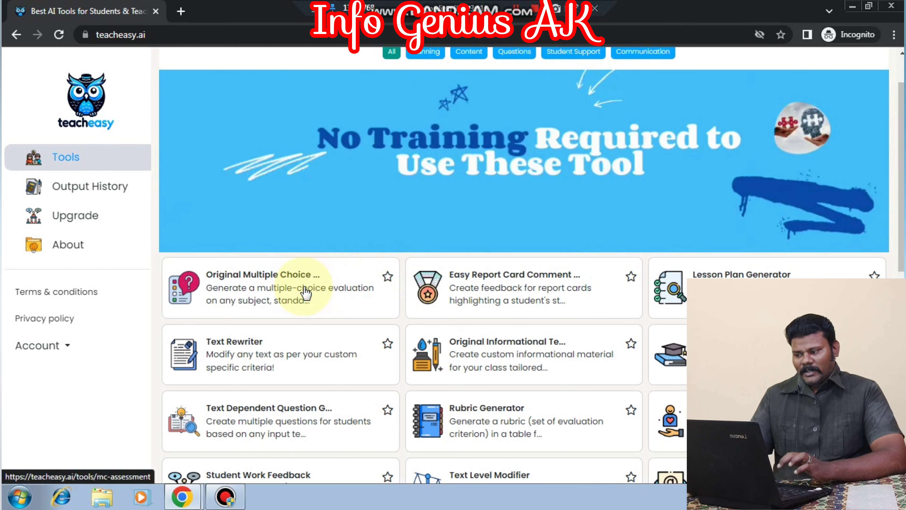
# Step: Open the Multiple Choice Assessment generator and set Grade Level to University 3rd Year
pyautogui.click(299, 293)
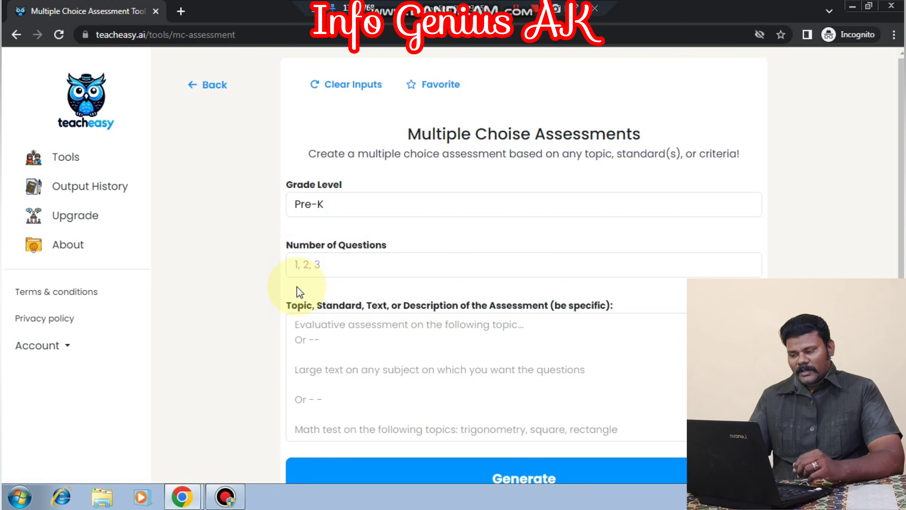
pyautogui.click(434, 203)
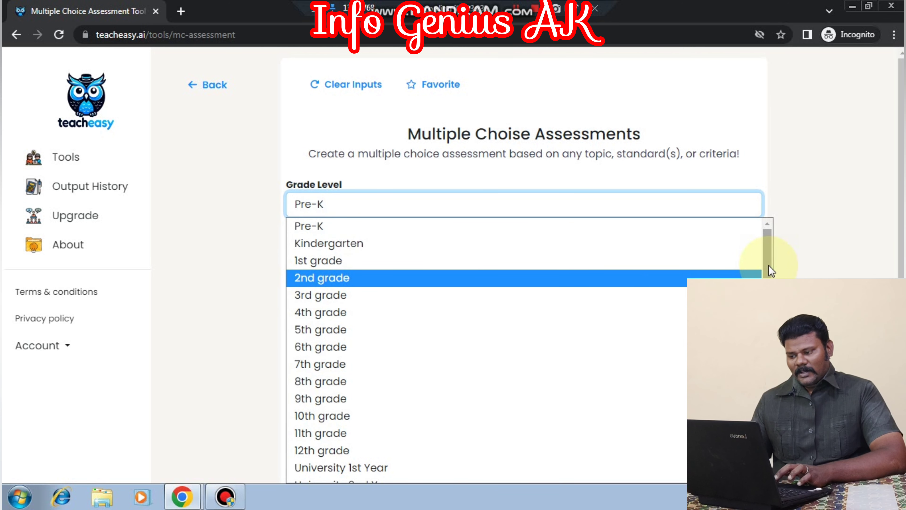
pyautogui.moveTo(769, 271); pyautogui.dragTo(769, 303)
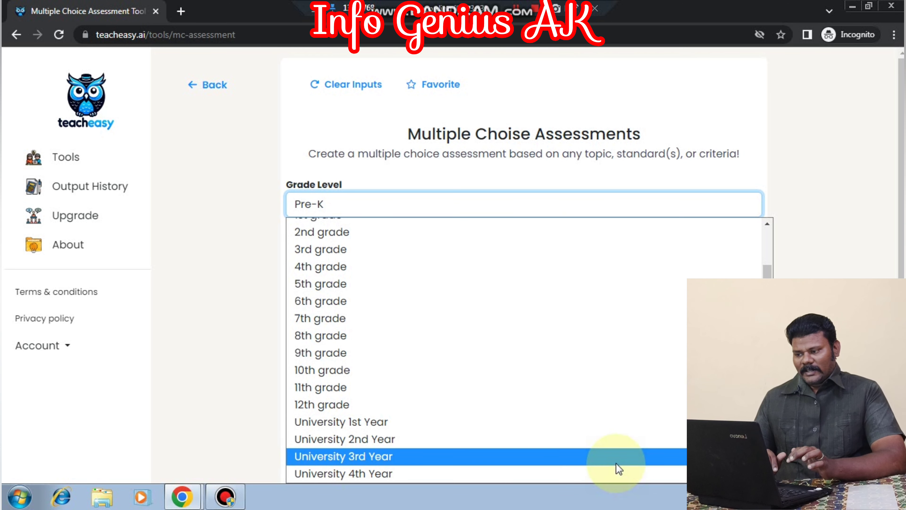
pyautogui.click(616, 463)
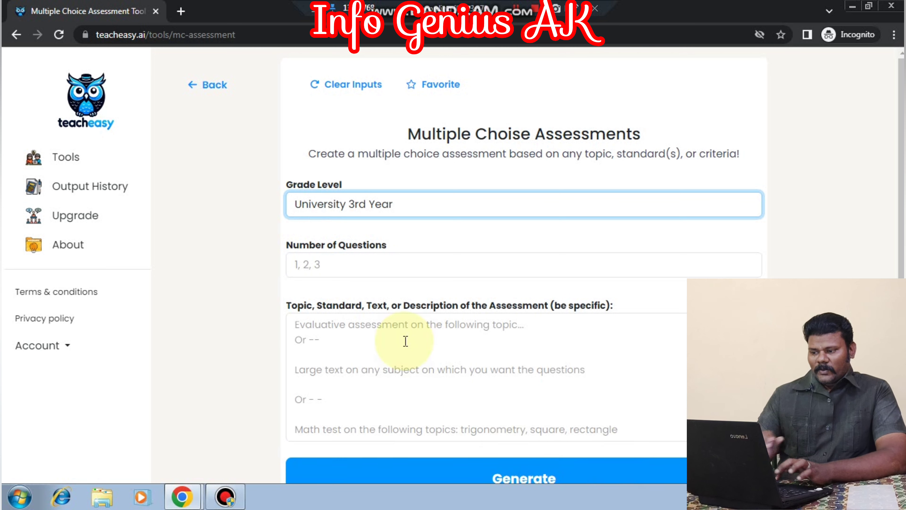
# Step: Set Number of Questions to 1 to 10 and minimize the TeachEasy window
pyautogui.click(473, 267)
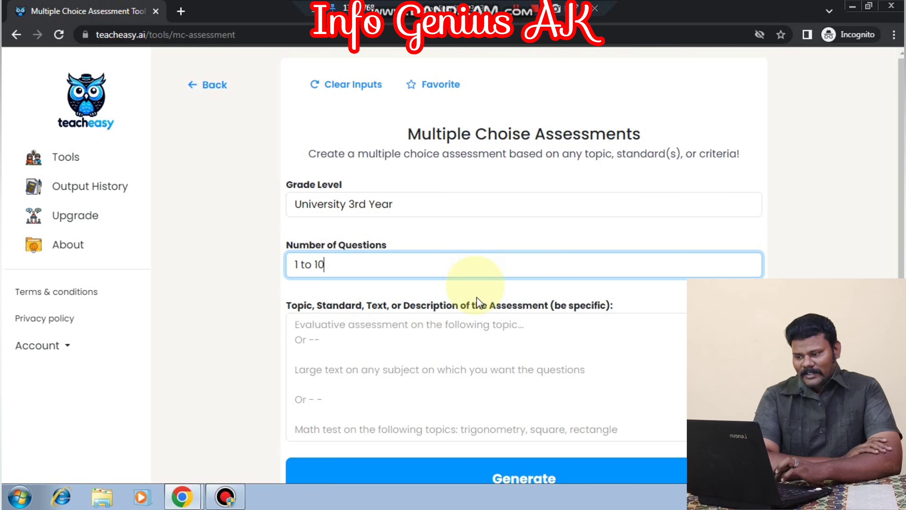
pyautogui.click(515, 330)
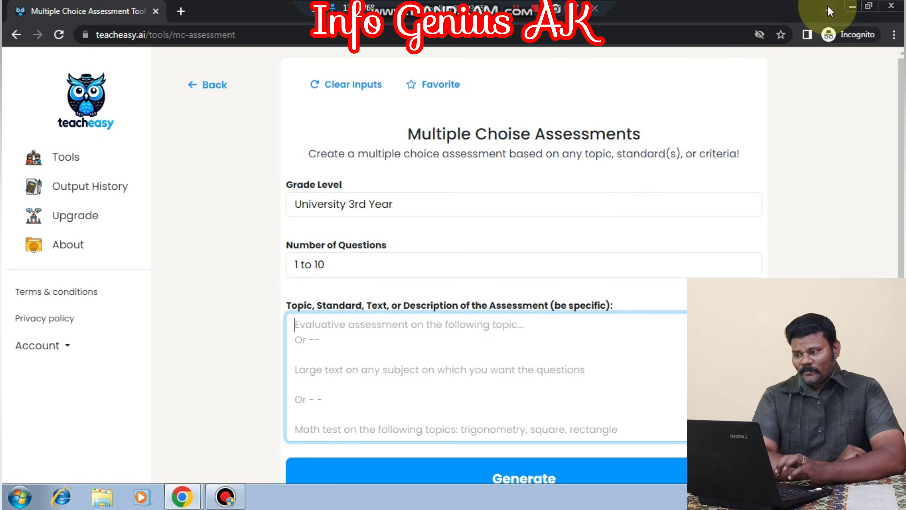
pyautogui.click(853, 6)
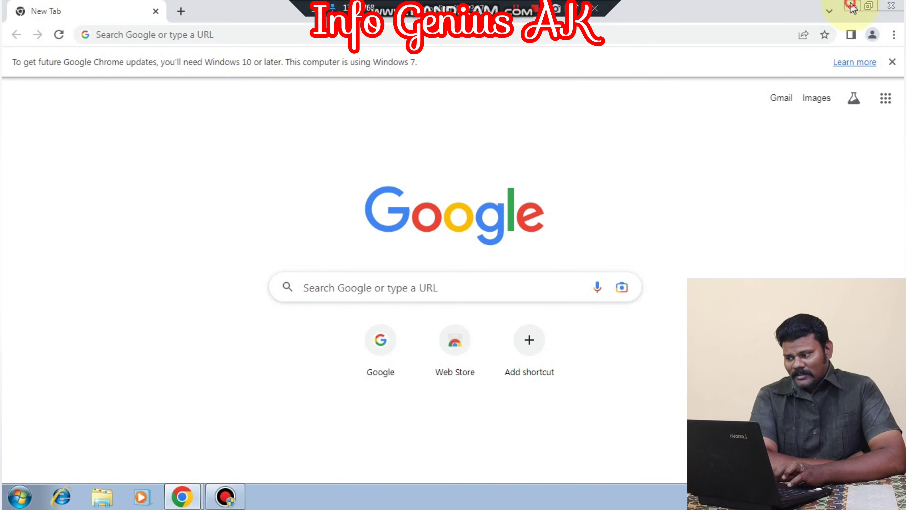
# Step: Open the EVERY DAY BANKING syllabus Word file from the desktop's Every Day Banking folder
pyautogui.click(853, 6)
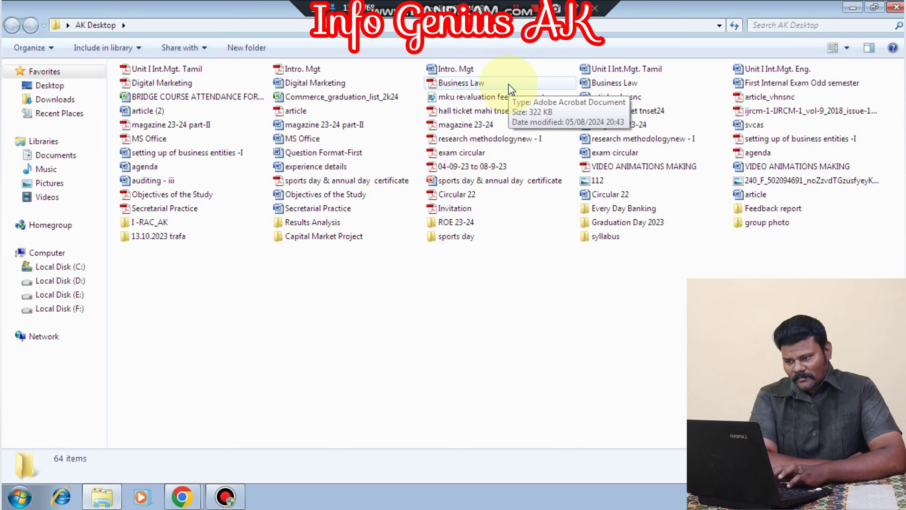
pyautogui.doubleClick(659, 208)
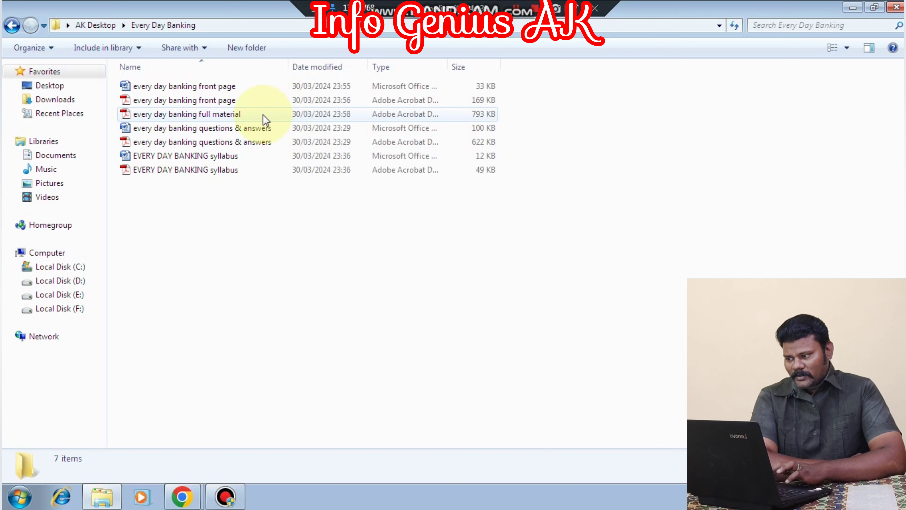
pyautogui.doubleClick(248, 157)
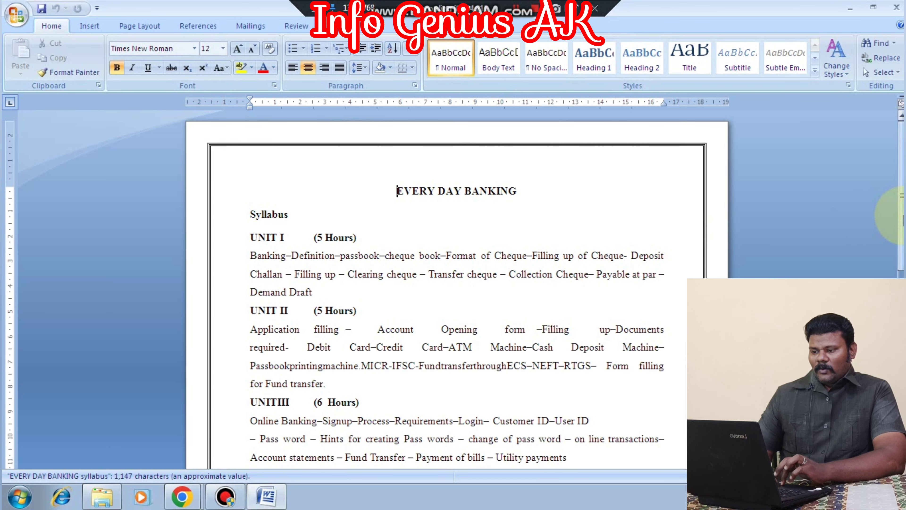
# Step: Scroll to Unit V in the syllabus and copy its whole paragraph
pyautogui.scroll(-5, 886, 222)
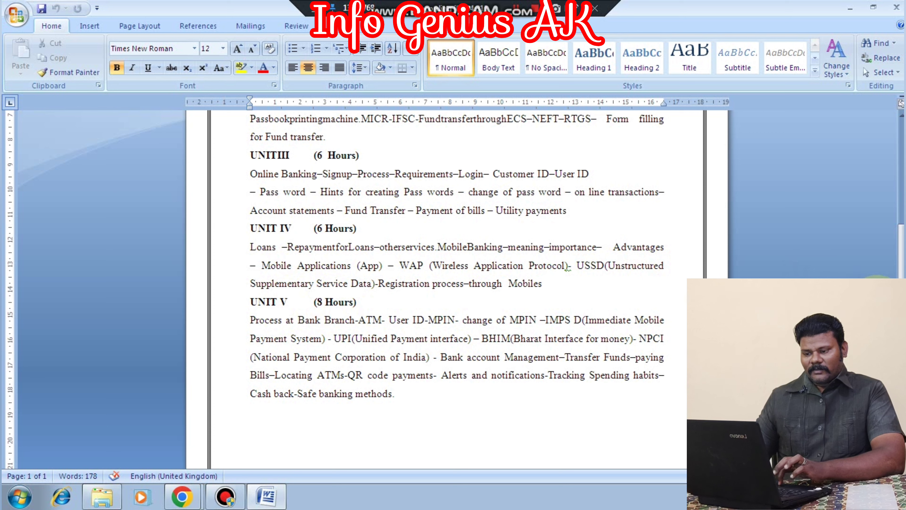
pyautogui.scroll(-1, 457, 282)
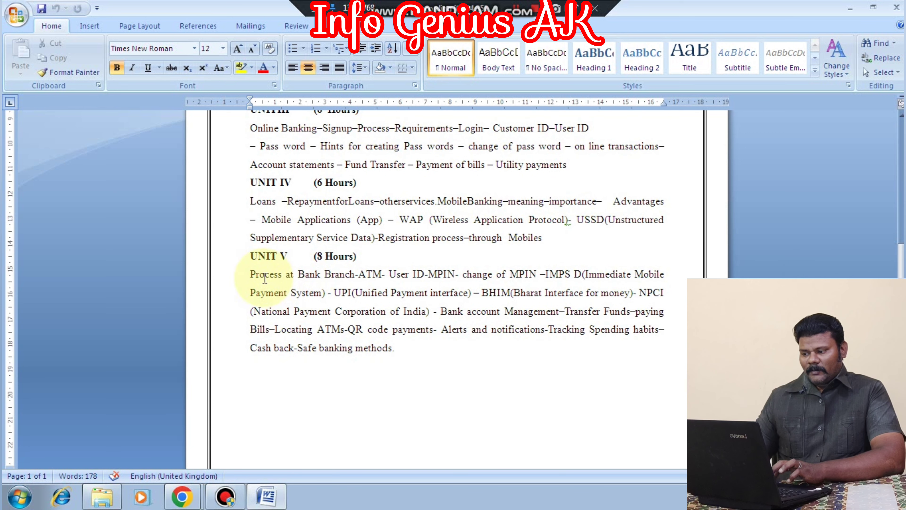
pyautogui.moveTo(251, 274); pyautogui.dragTo(453, 368)
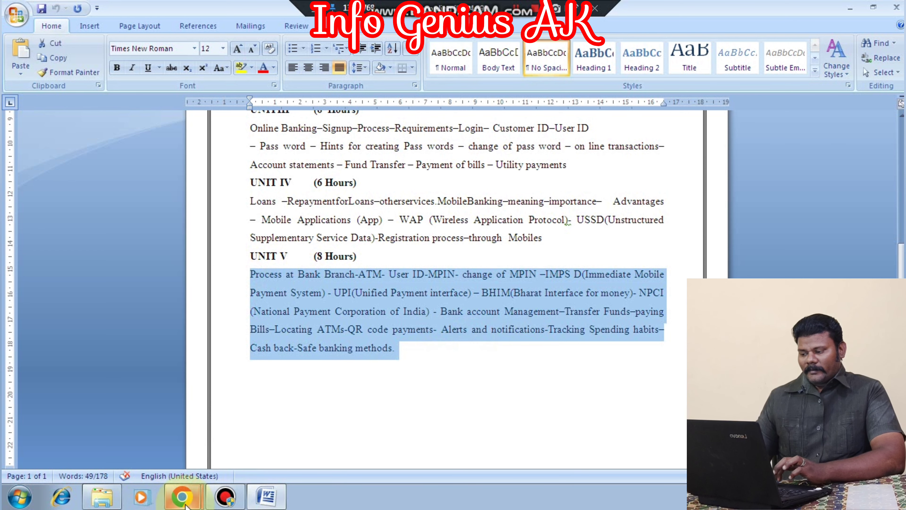
# Step: Return to the TeachEasy assessment window with the Topic box focused
pyautogui.click(182, 496)
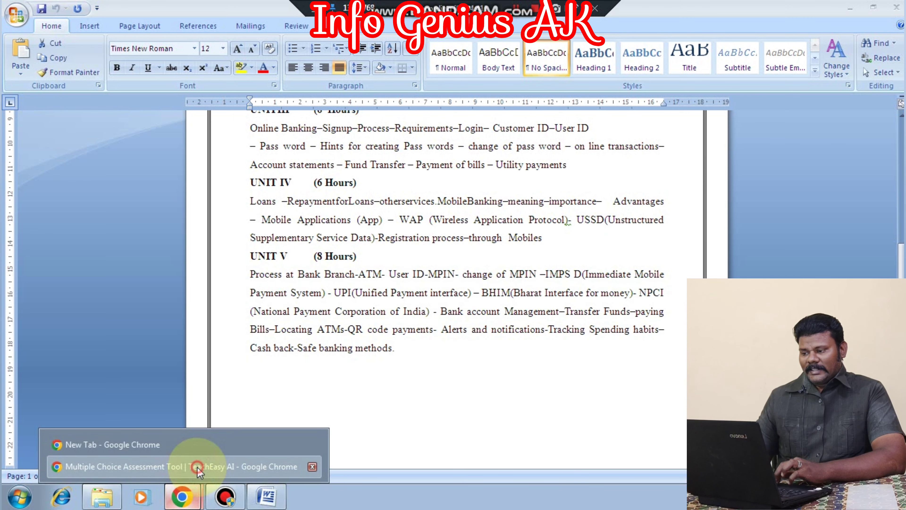
pyautogui.click(199, 468)
pyautogui.click(476, 322)
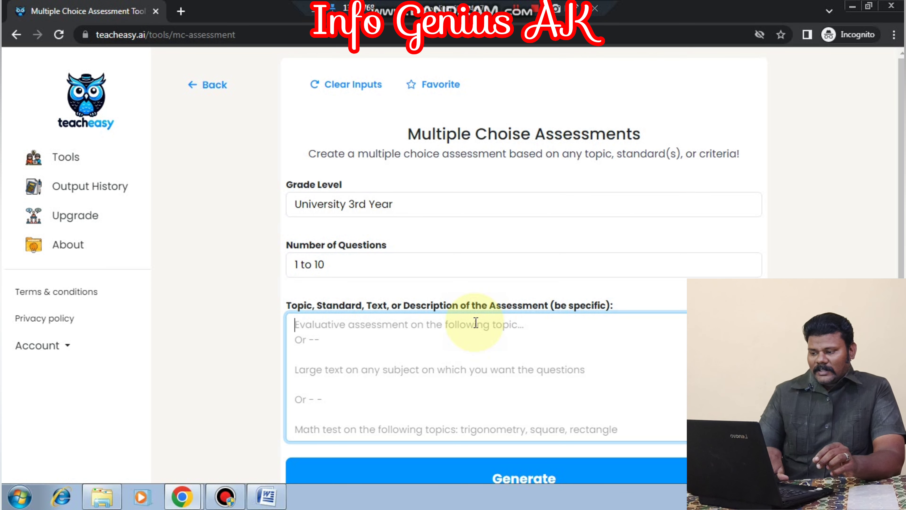
# Step: Paste the Unit V text as the topic and generate the MPIN/UPI multiple-choice questions
pyautogui.hotkey('ctrl', 'v')
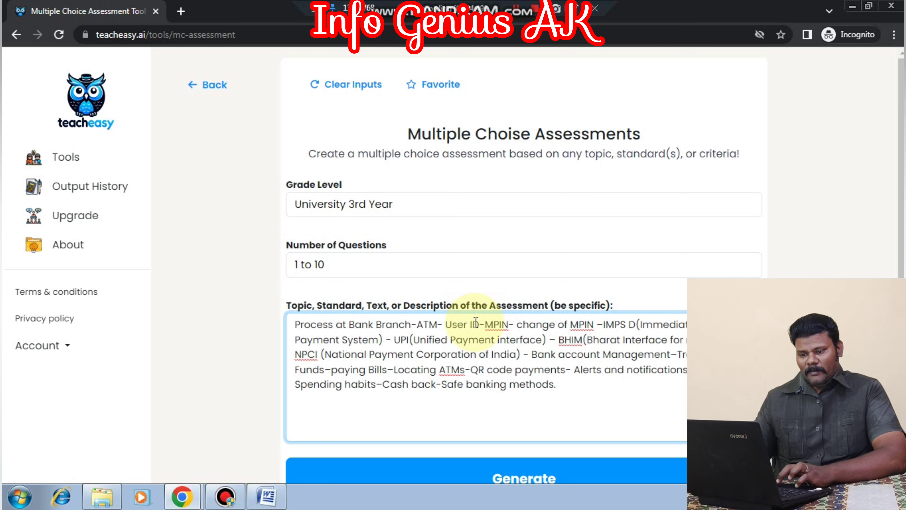
pyautogui.scroll(-2, 476, 322)
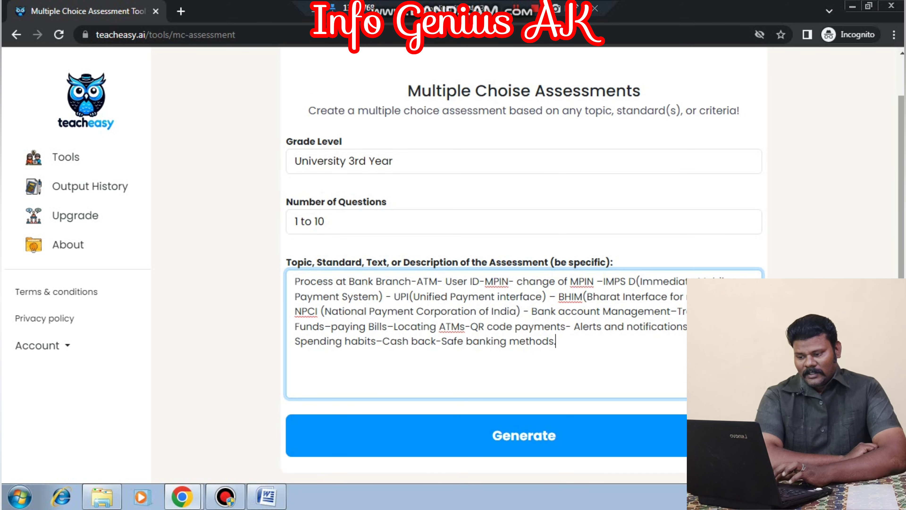
pyautogui.click(655, 443)
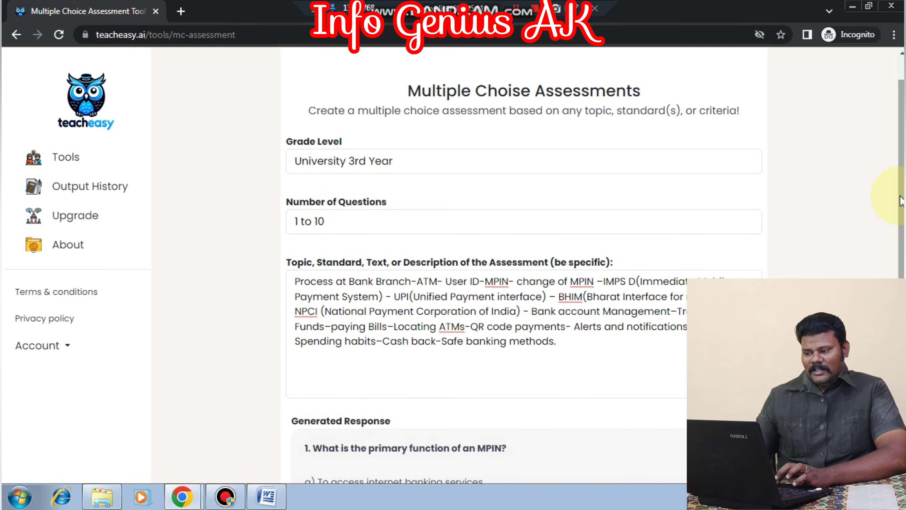
pyautogui.moveTo(901, 201); pyautogui.dragTo(901, 313)
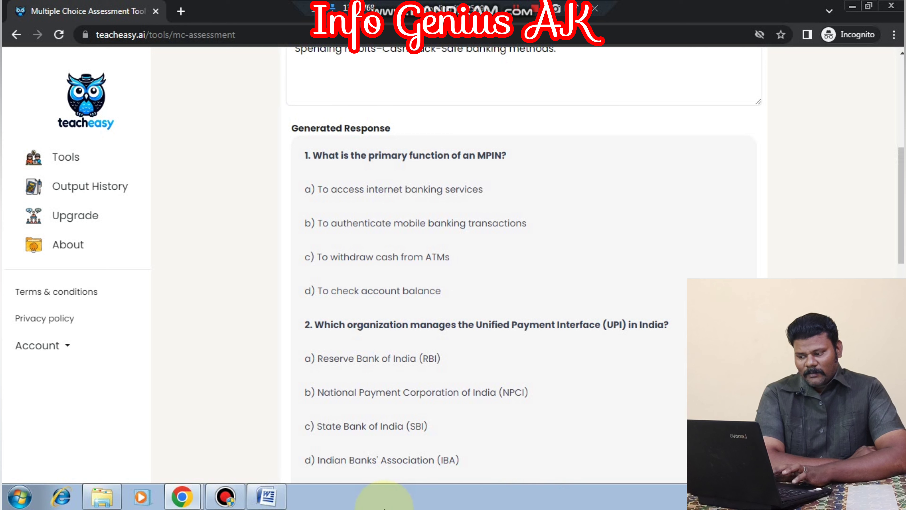
pyautogui.click(273, 500)
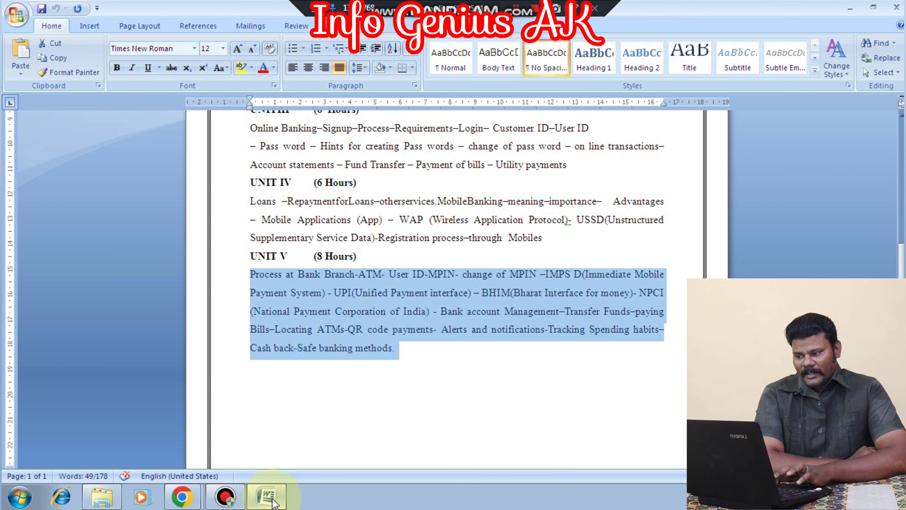